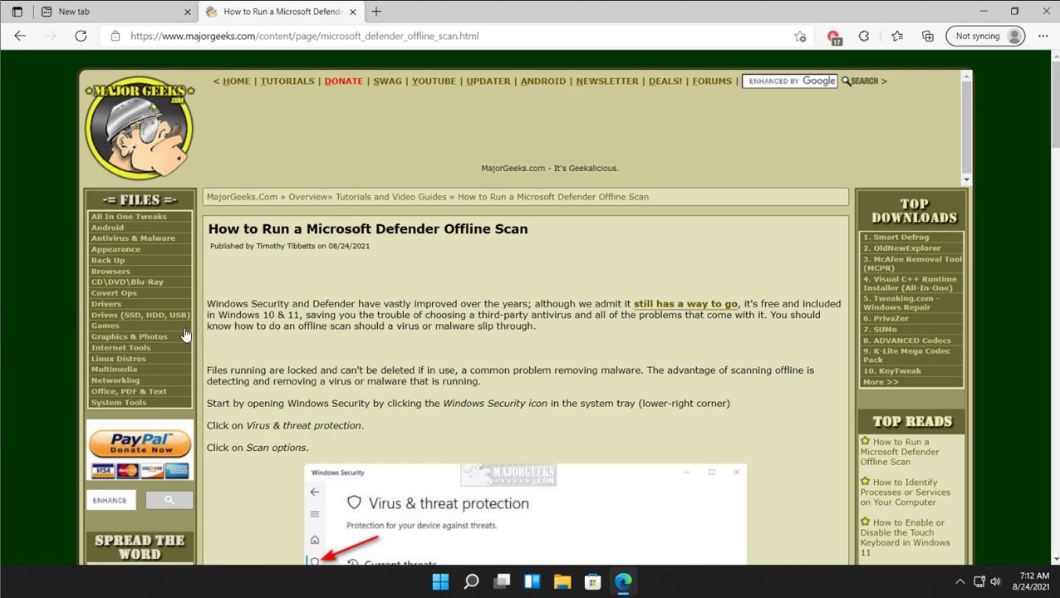
# Launch Windows Security from the hidden tray icons and go to Virus & threat protection.
pyautogui.scroll(-2, 236, 244)
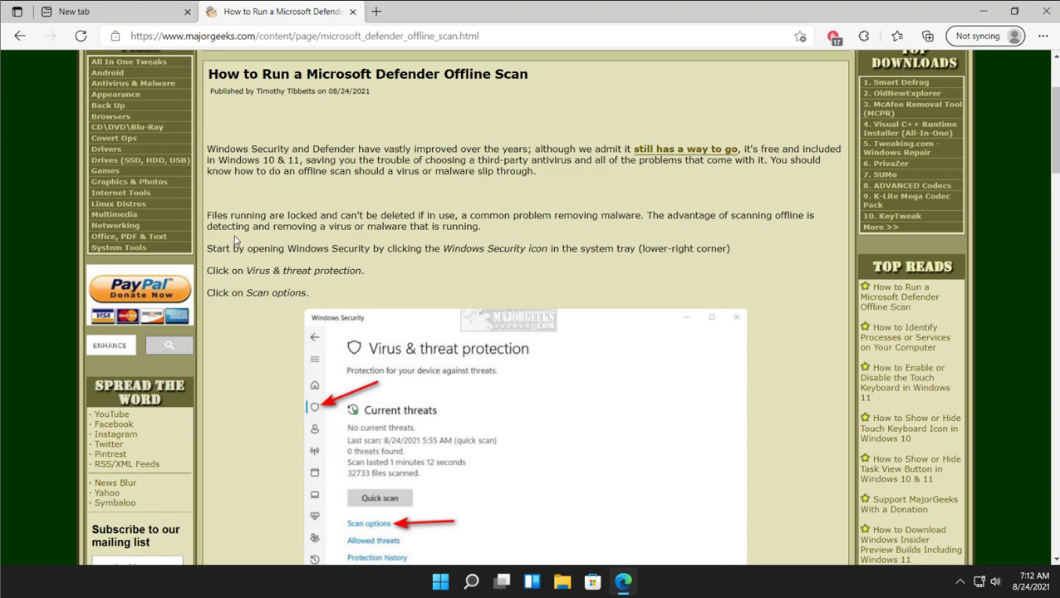
pyautogui.scroll(-1, 275, 264)
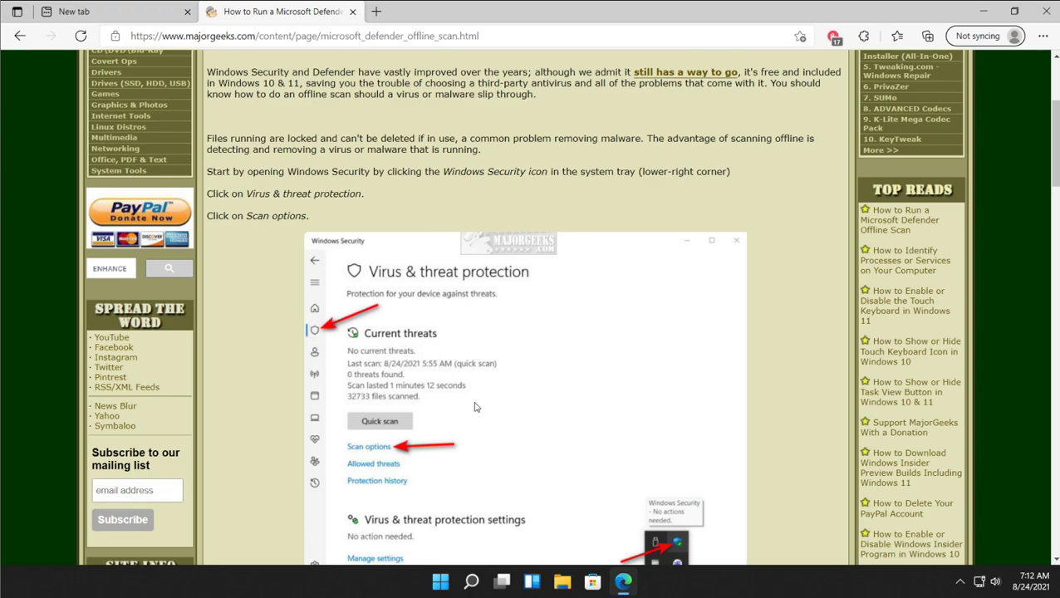
pyautogui.click(960, 582)
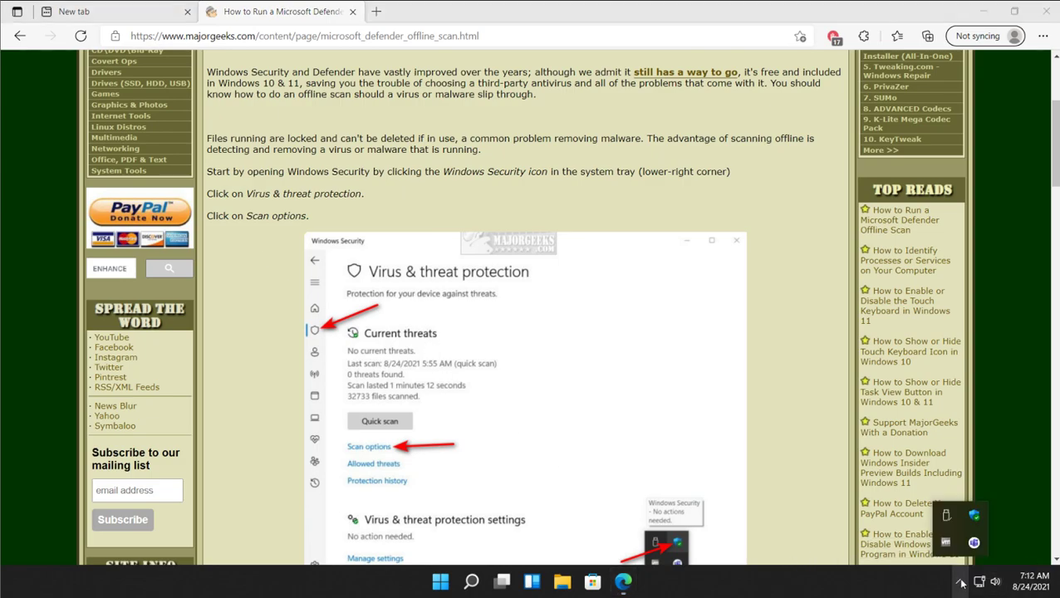
pyautogui.click(979, 517)
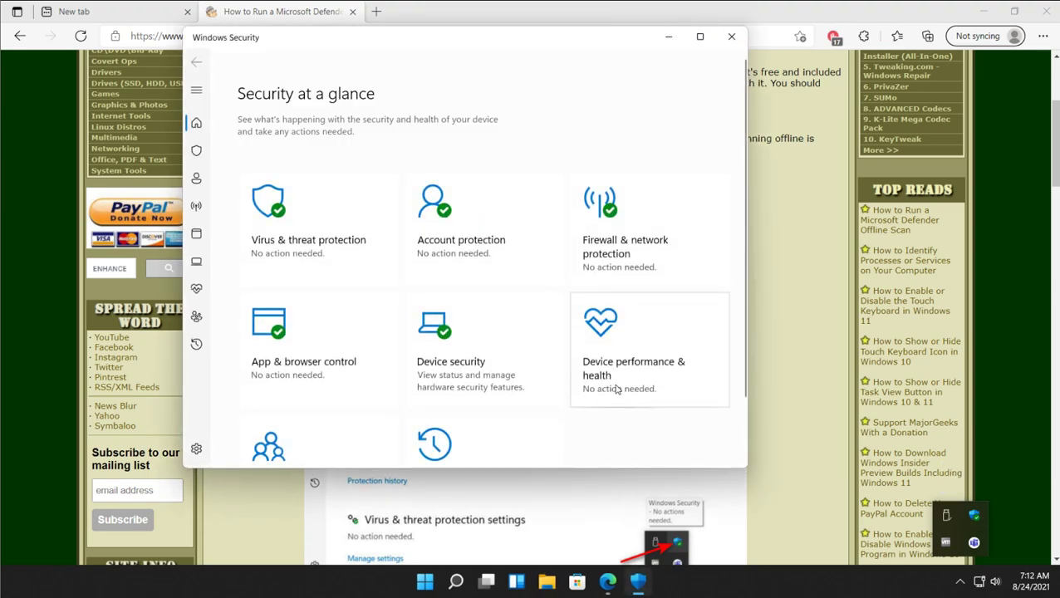
pyautogui.click(309, 243)
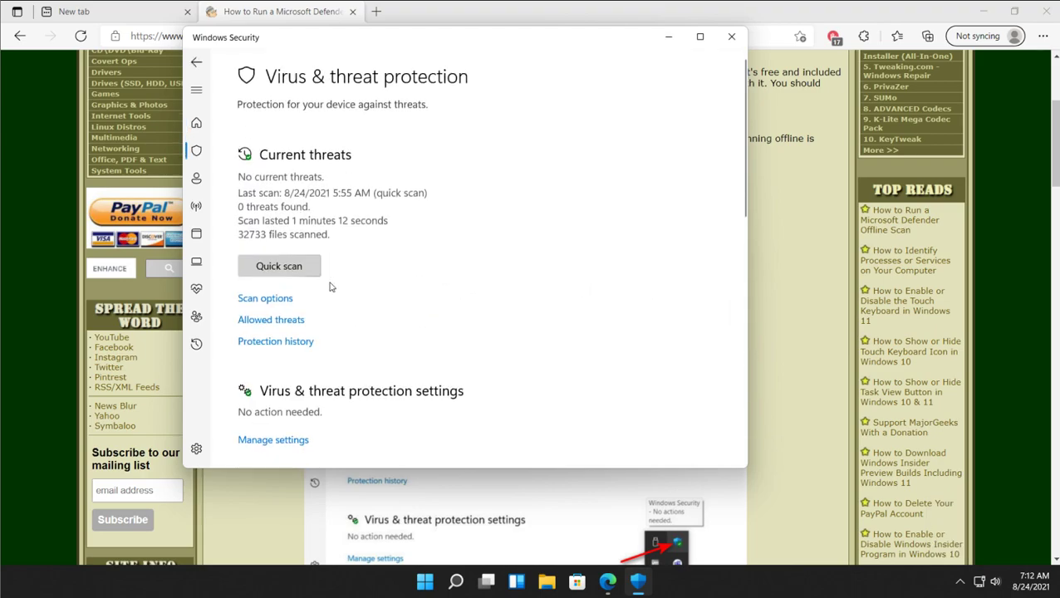
# Select Microsoft Defender Offline scan under Scan options and start it with Scan now.
pyautogui.click(265, 299)
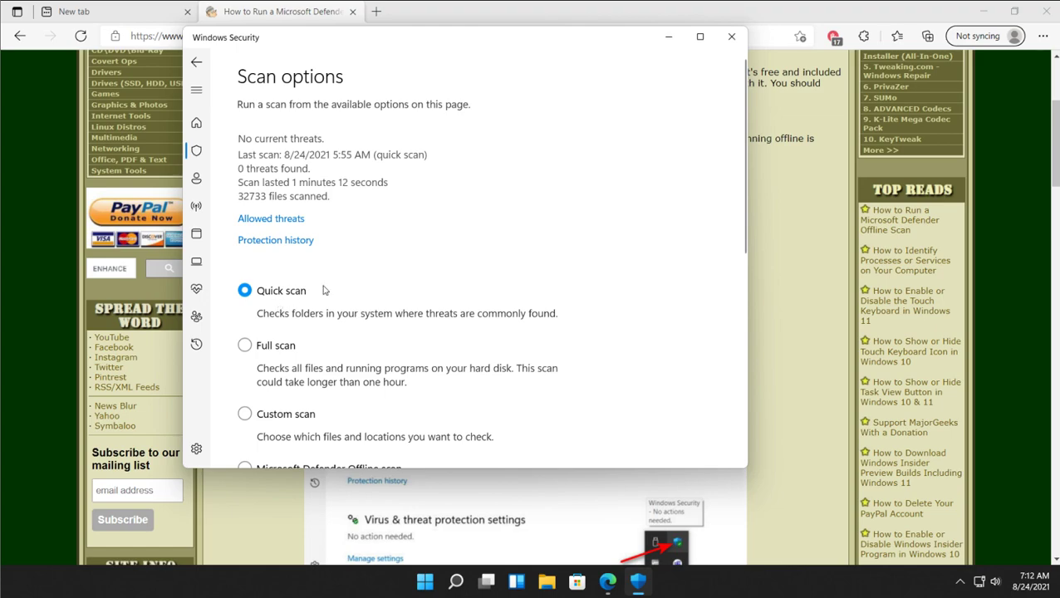
pyautogui.scroll(-1, 323, 290)
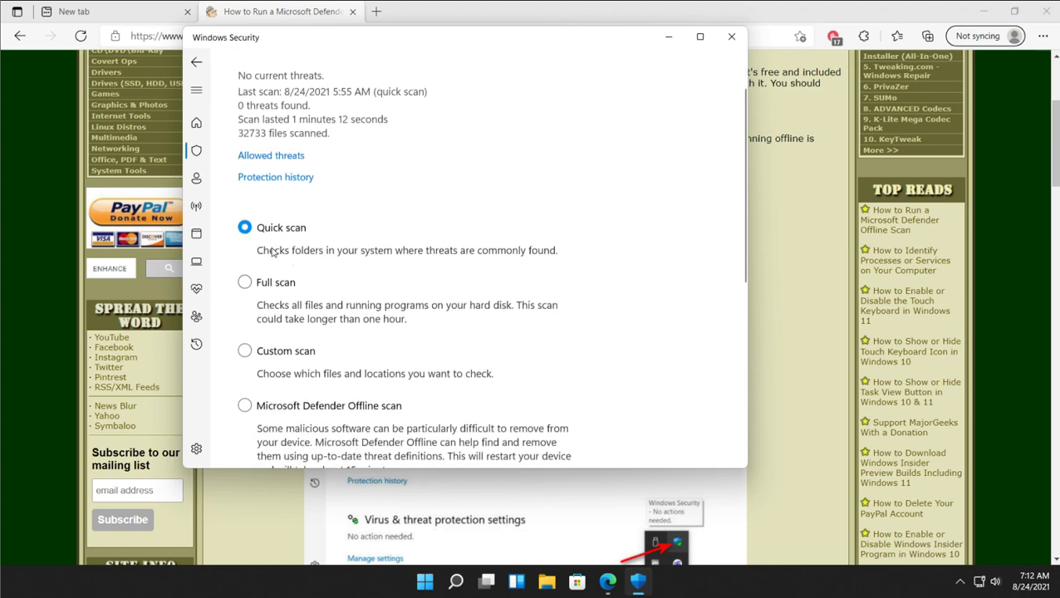
pyautogui.scroll(-1, 282, 243)
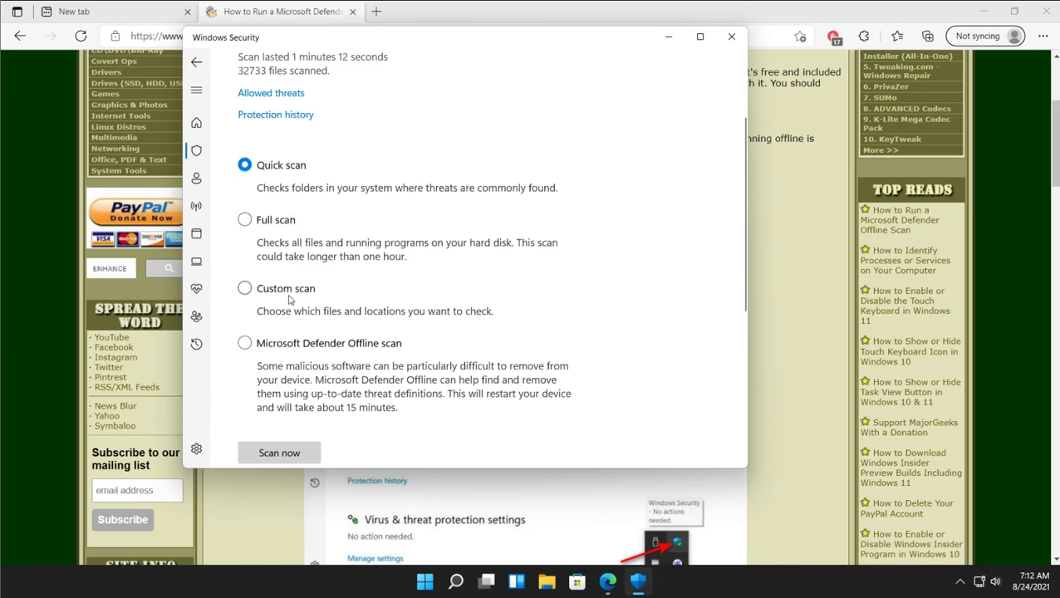
pyautogui.click(304, 343)
pyautogui.scroll(-1, 312, 324)
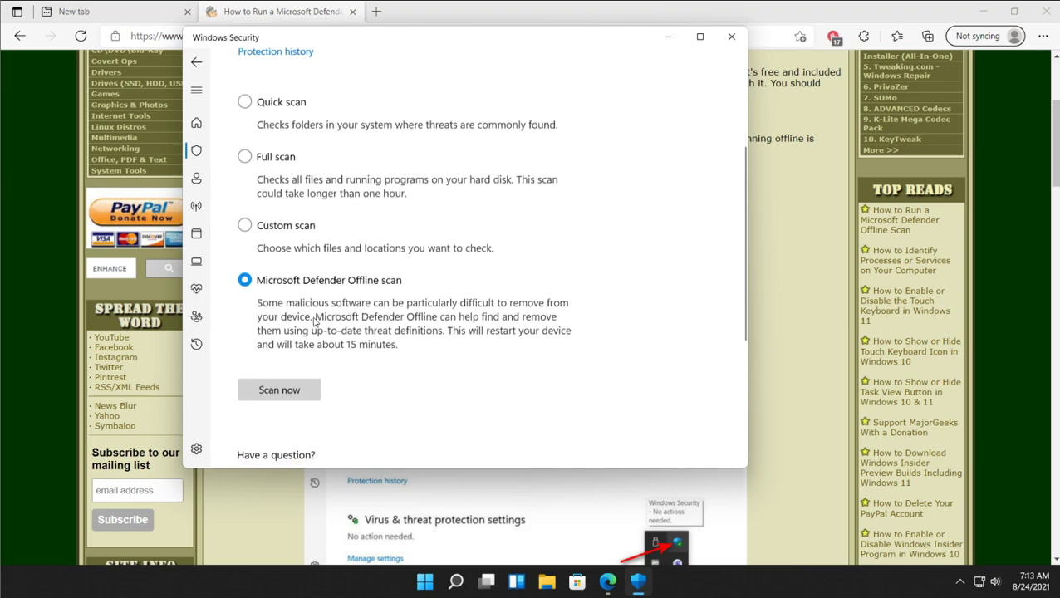
pyautogui.click(296, 389)
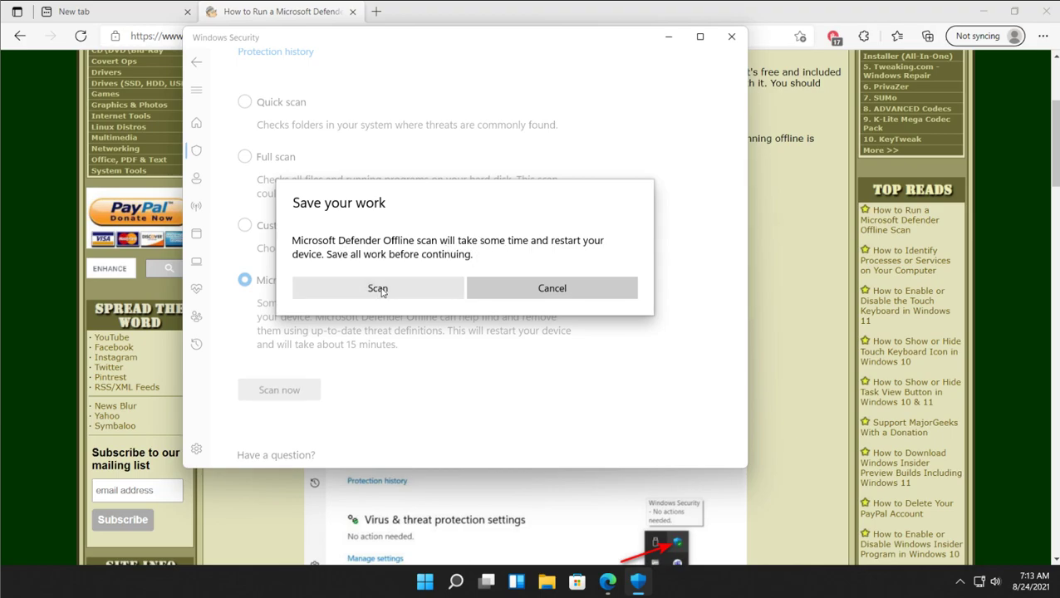
# Confirm the offline scan in the Save your work dialog and approve the UAC prompt.
pyautogui.click(381, 290)
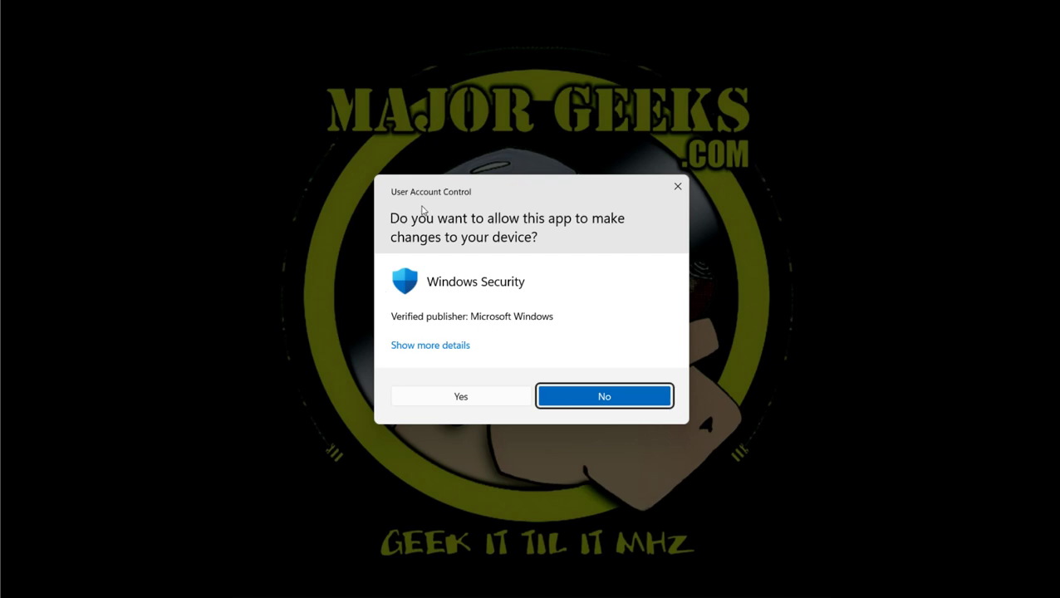
pyautogui.click(464, 398)
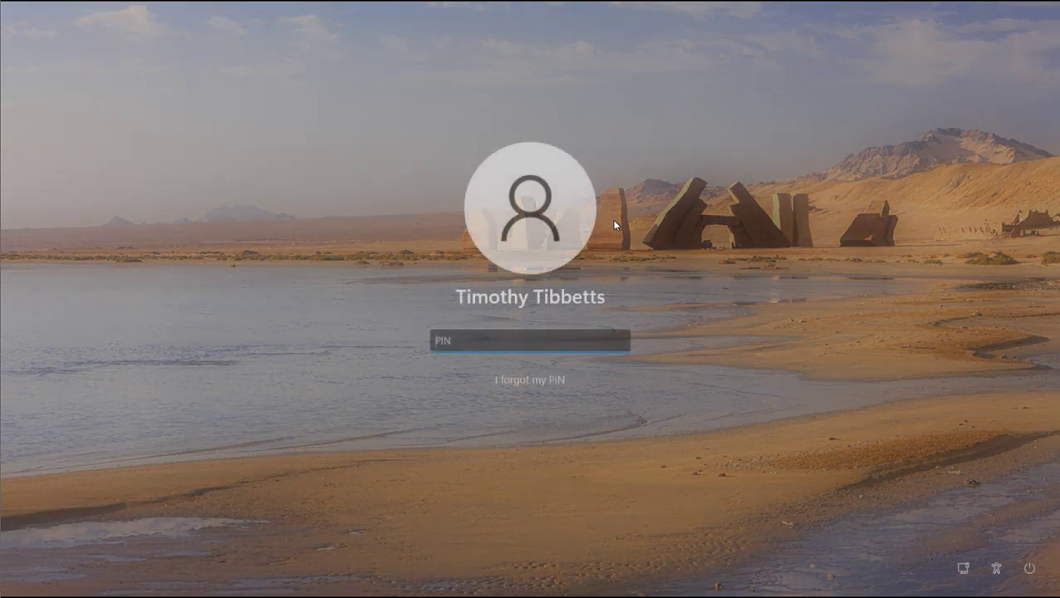
pyautogui.press('Return')
pyautogui.press('Return')
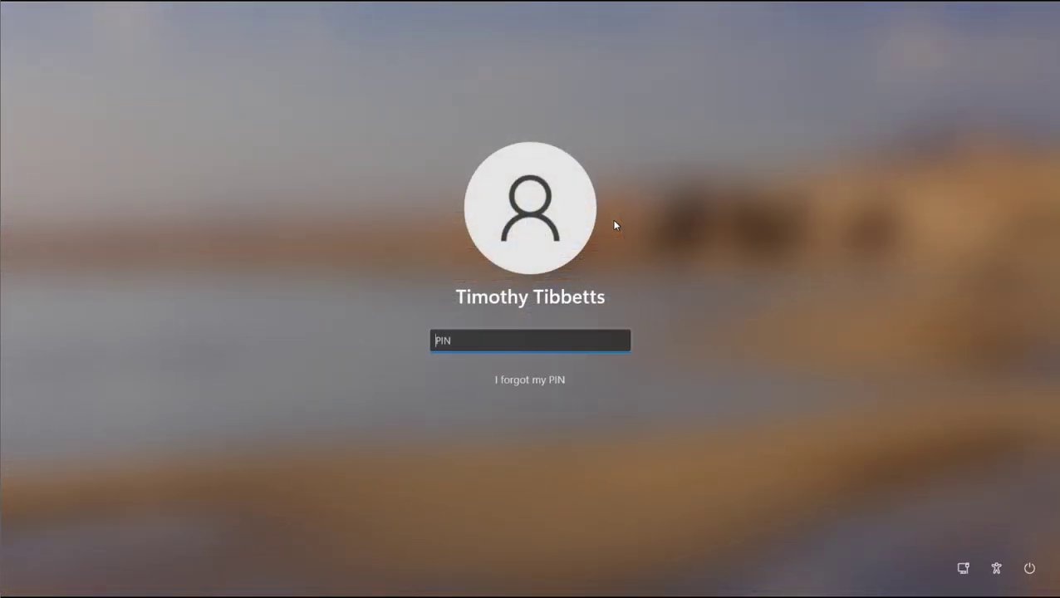
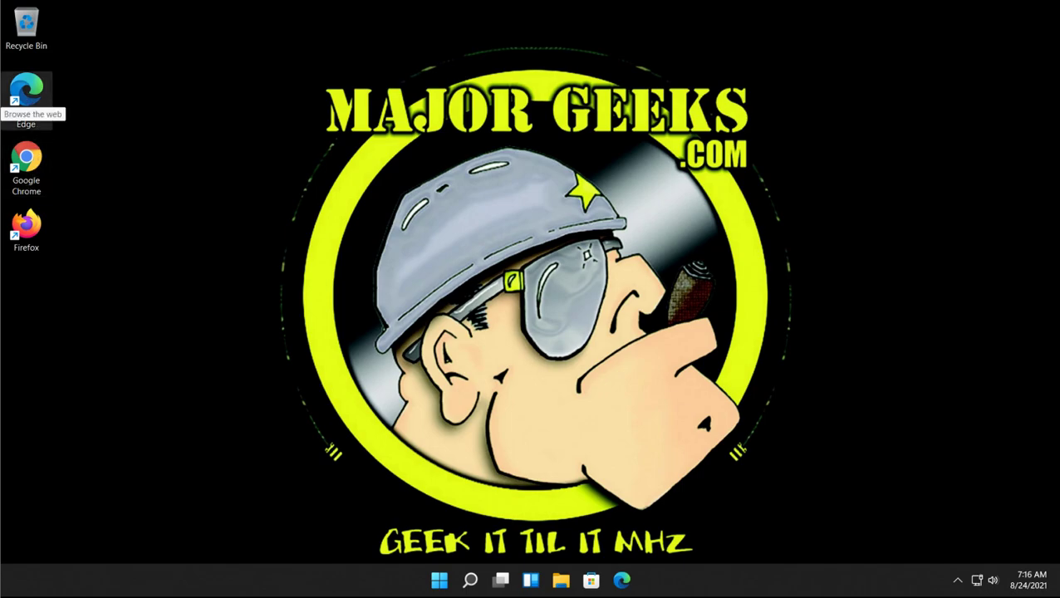
pyautogui.doubleClick(33, 95)
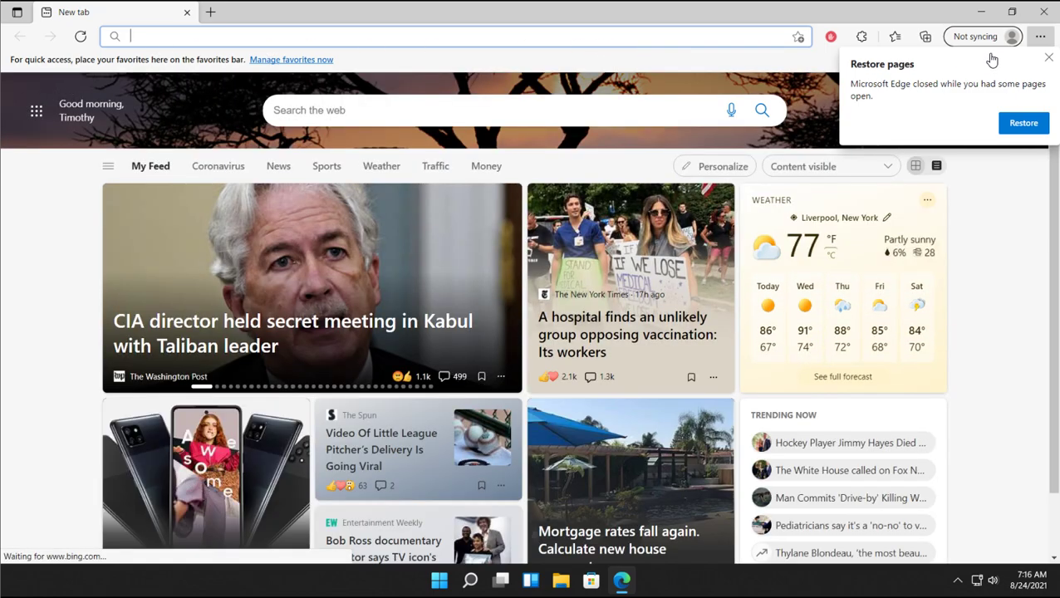
# Restore the previous Edge pages and scroll to the end of the MajorGeeks offline-scan article.
pyautogui.click(1022, 125)
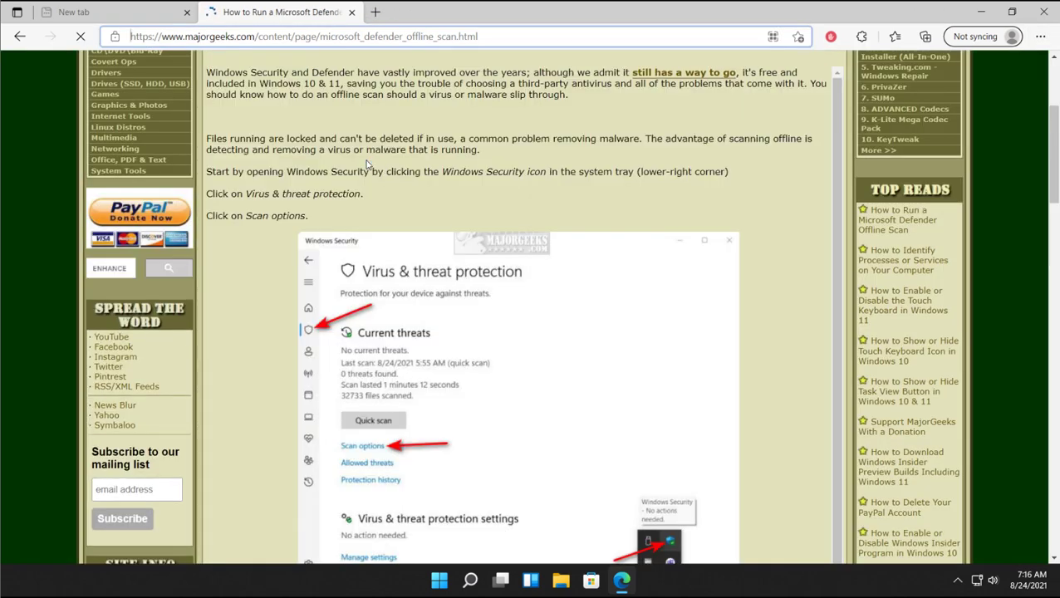
pyautogui.scroll(-3, 366, 164)
pyautogui.scroll(-3, 349, 166)
pyautogui.scroll(-4, 329, 169)
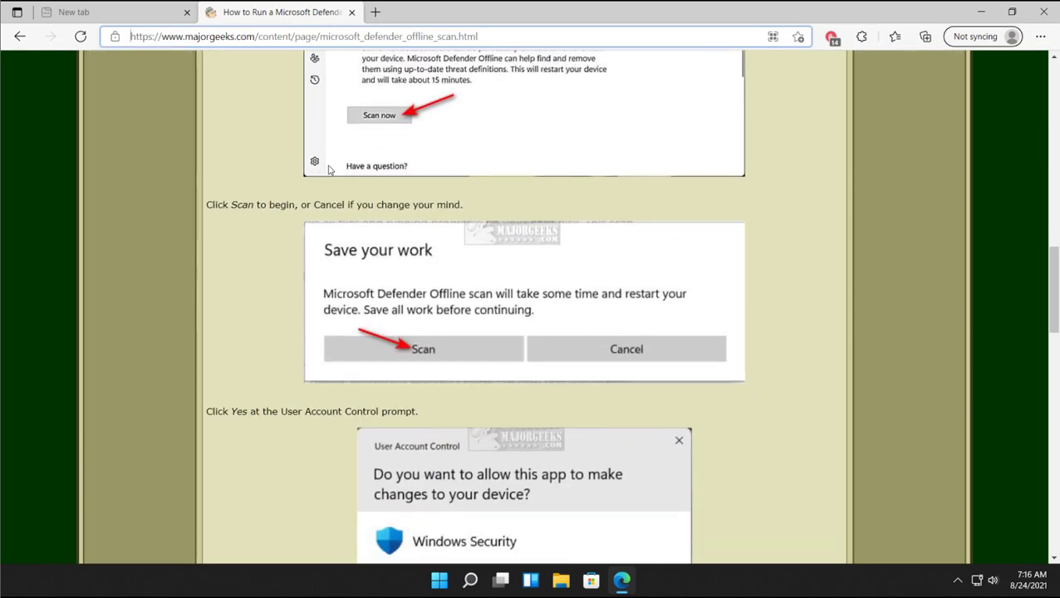
pyautogui.scroll(-1, 268, 335)
pyautogui.scroll(-3, 260, 363)
pyautogui.scroll(-2, 260, 416)
pyautogui.scroll(-2, 252, 397)
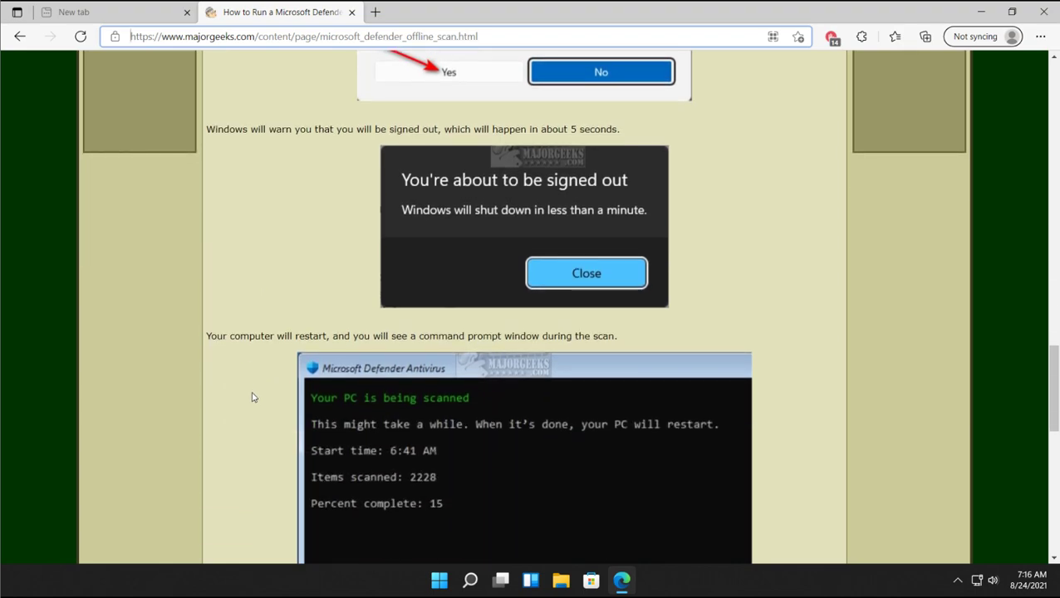
pyautogui.scroll(-3, 253, 397)
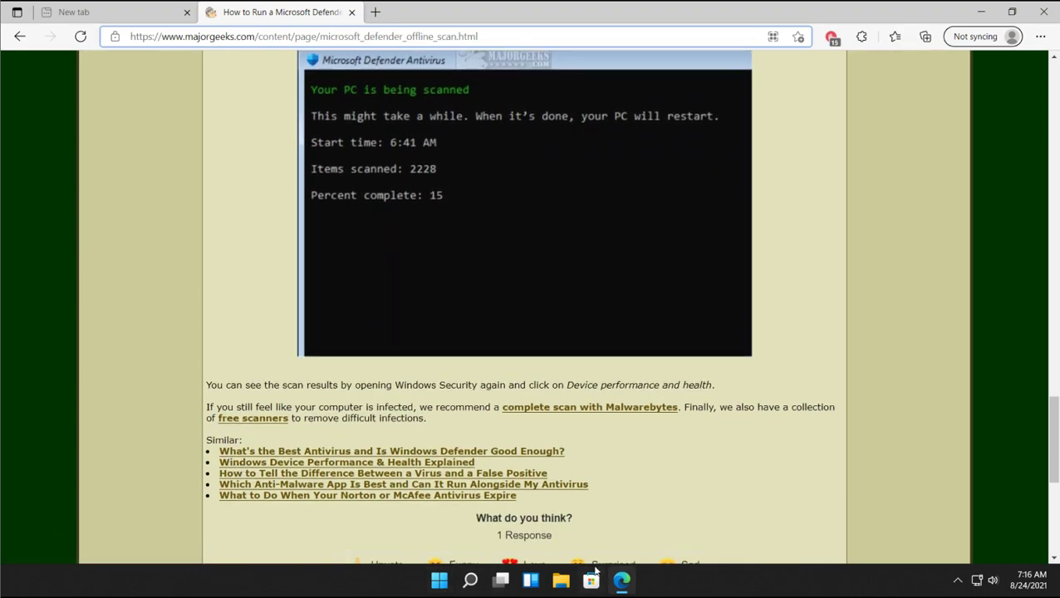
pyautogui.click(958, 580)
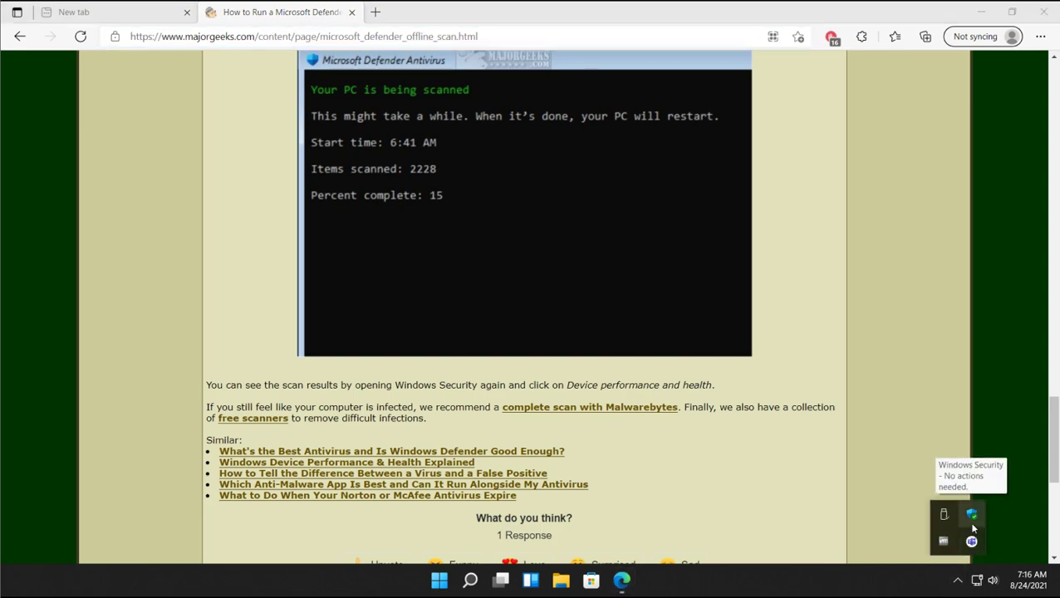
# Reopen Windows Security, dismiss the account prompt, and open Device performance & health.
pyautogui.click(972, 522)
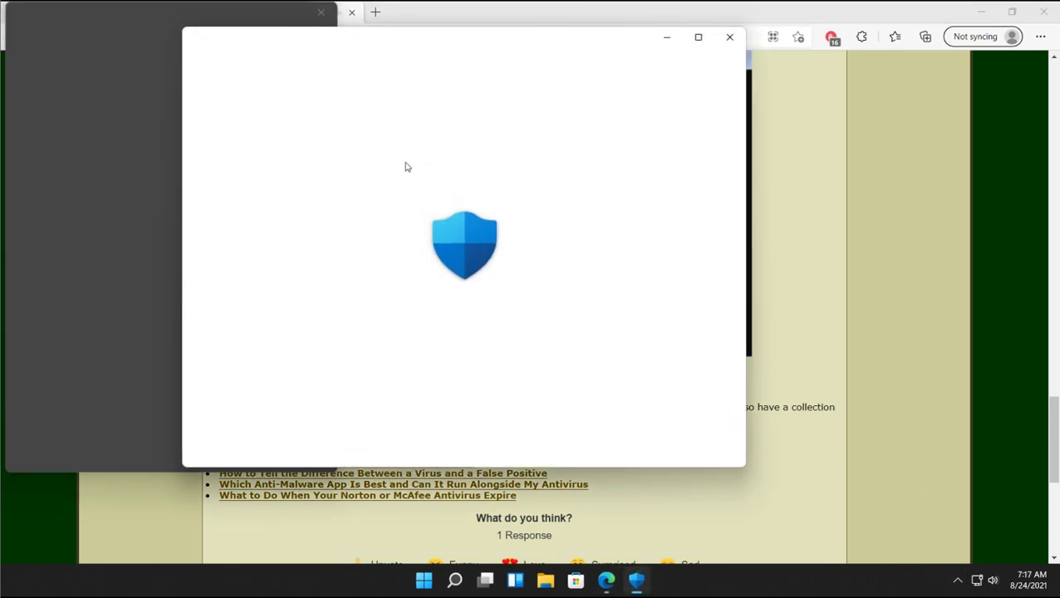
pyautogui.moveTo(362, 43); pyautogui.dragTo(460, 45)
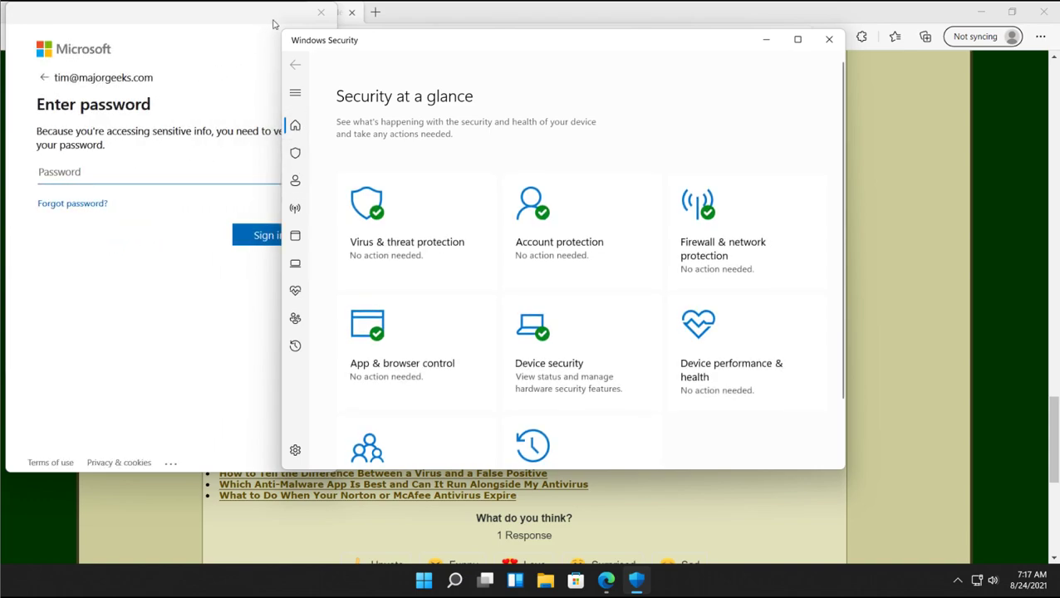
pyautogui.click(321, 12)
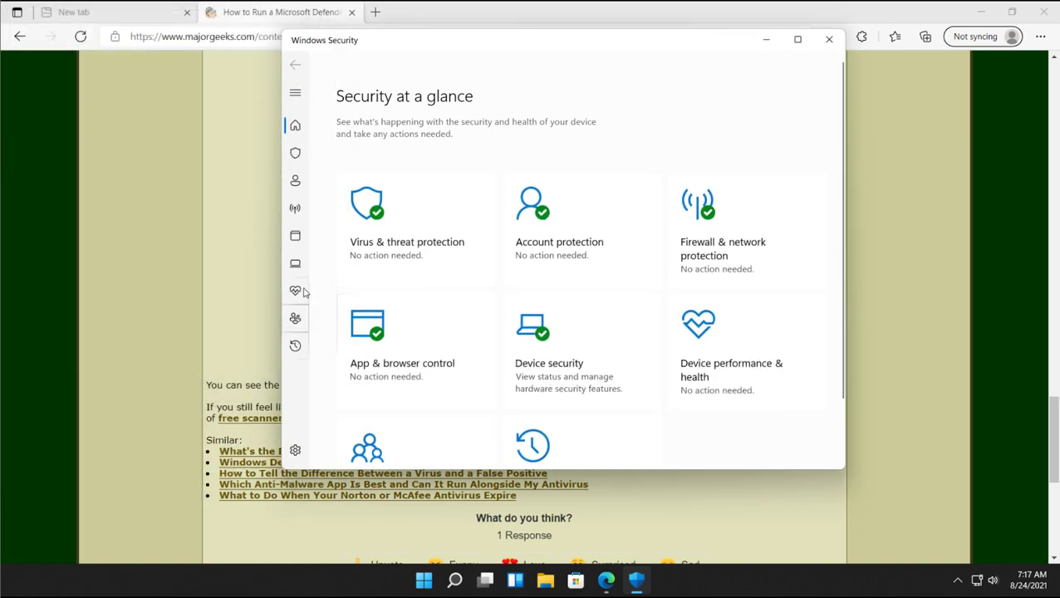
pyautogui.click(715, 348)
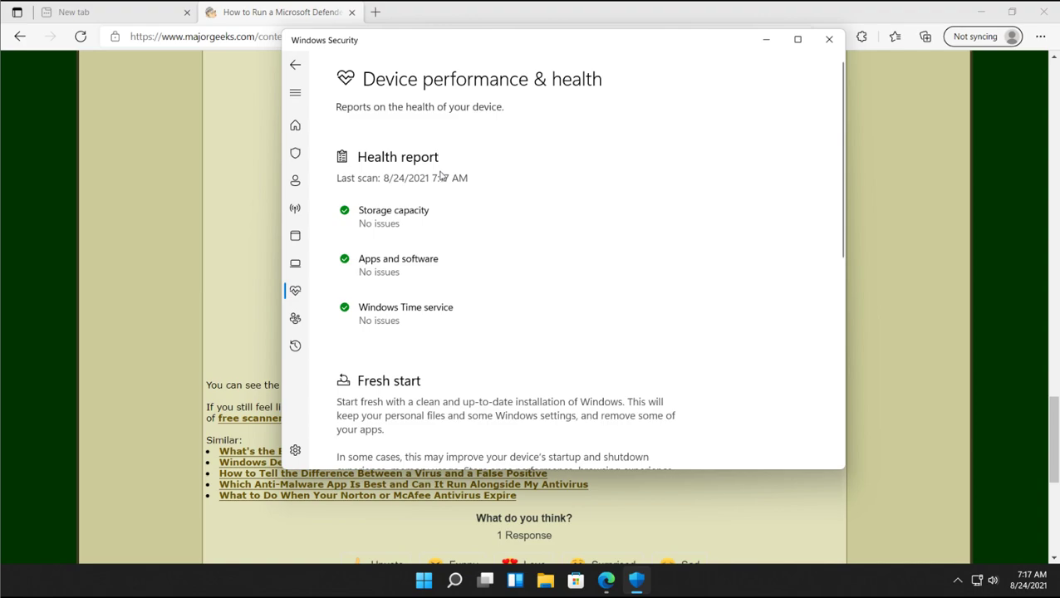
# Expand Storage capacity, Apps and software, and Windows Time service, then return to Edge.
pyautogui.click(397, 220)
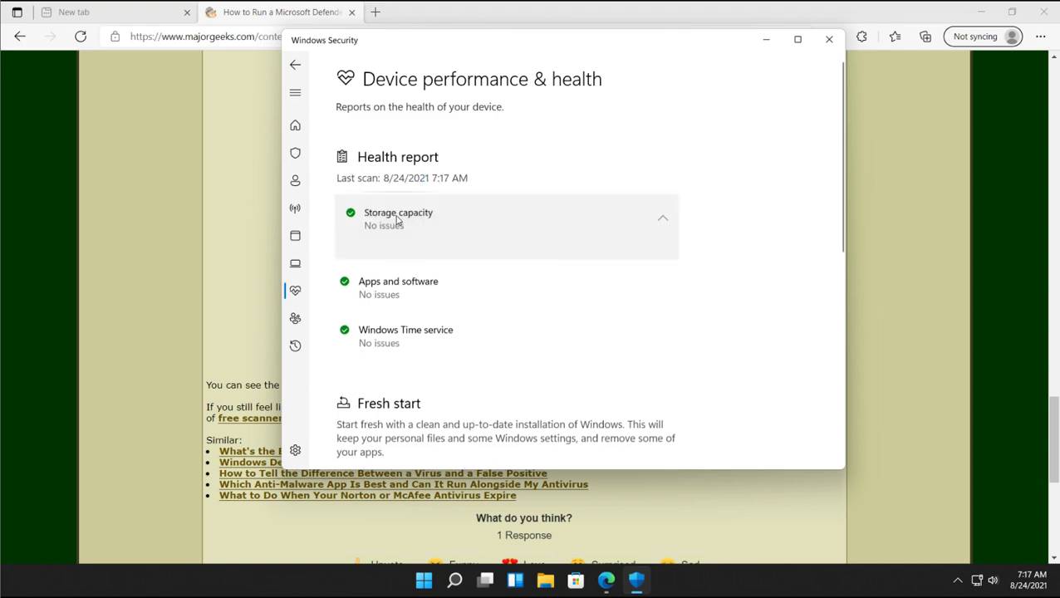
pyautogui.click(416, 284)
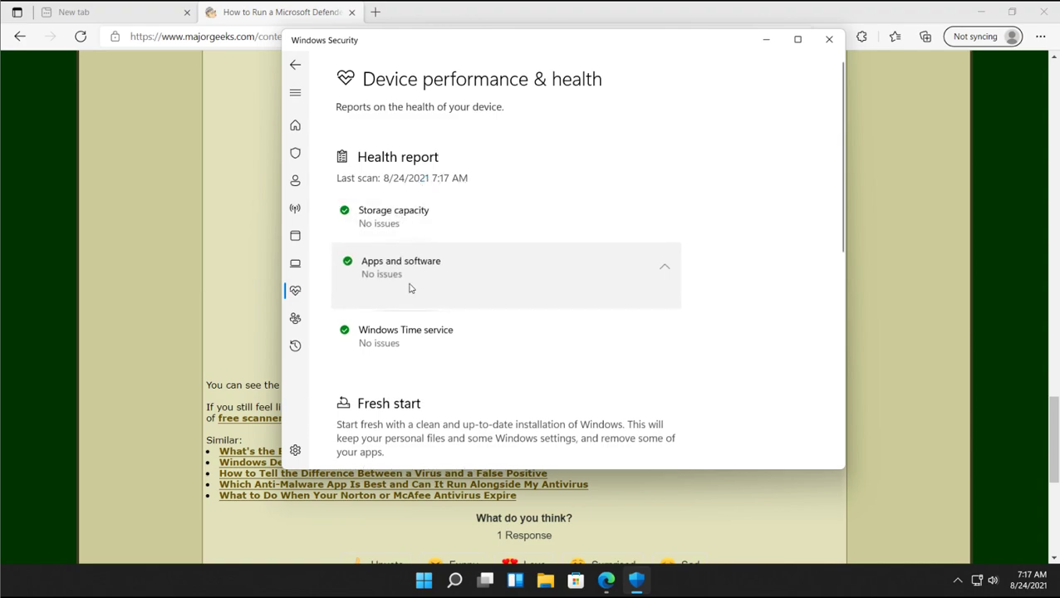
pyautogui.click(433, 344)
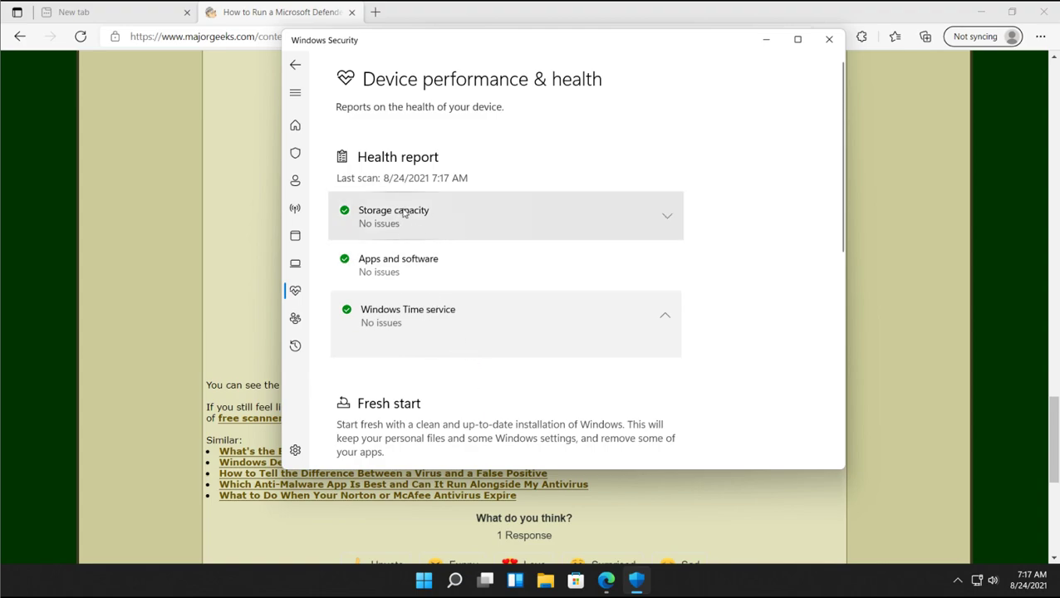
pyautogui.click(241, 194)
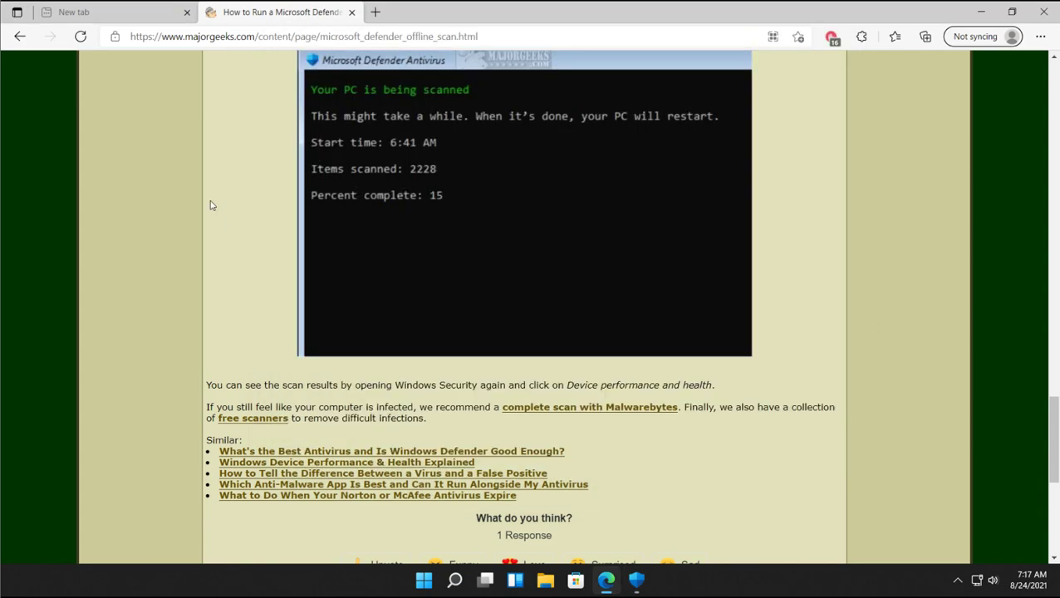
pyautogui.click(585, 408)
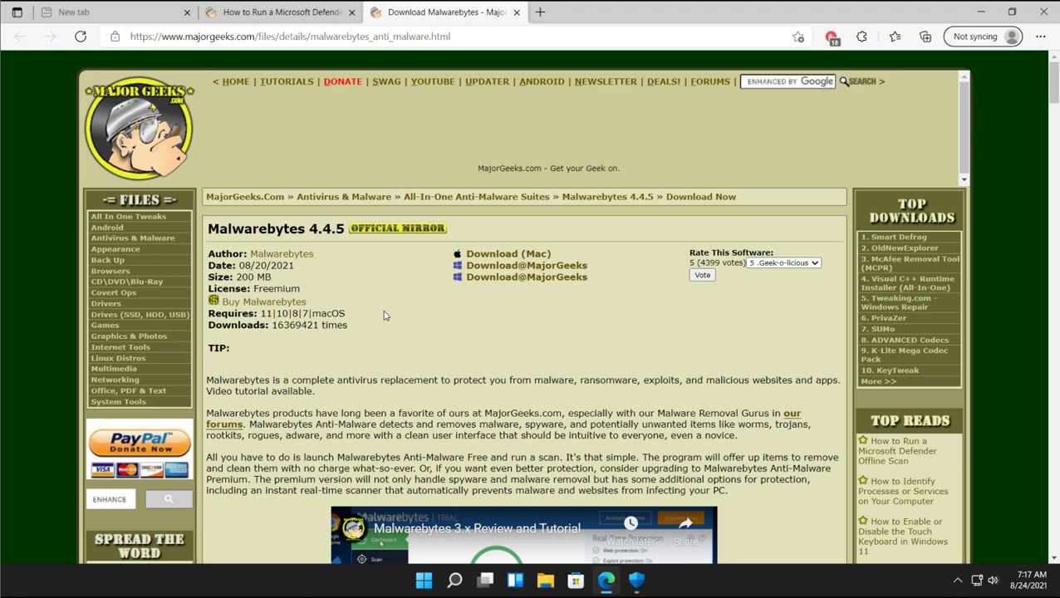
pyautogui.scroll(-3, 384, 315)
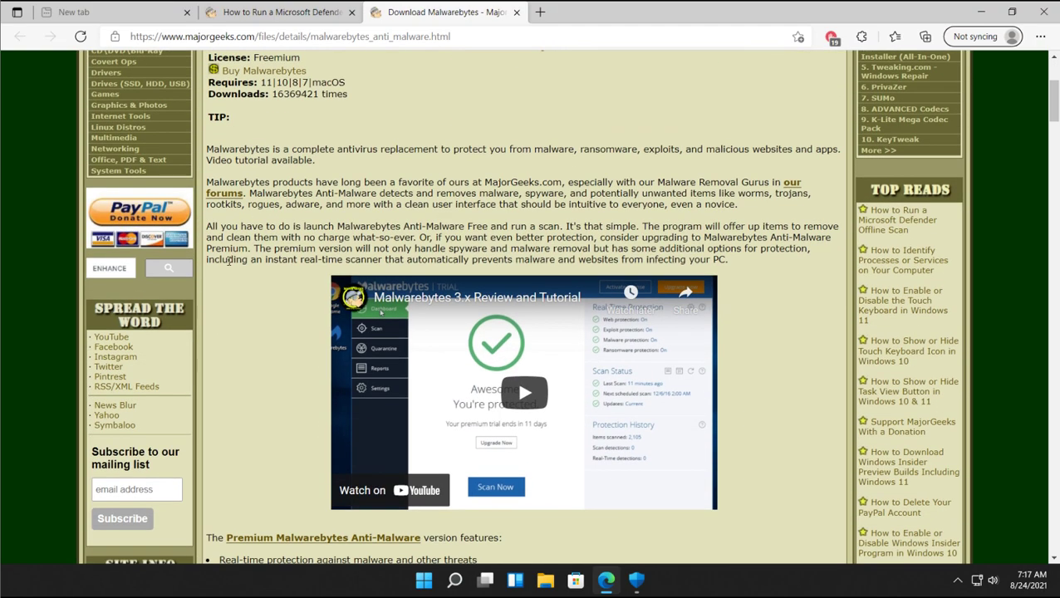
pyautogui.scroll(-2, 349, 299)
pyautogui.scroll(-2, 270, 279)
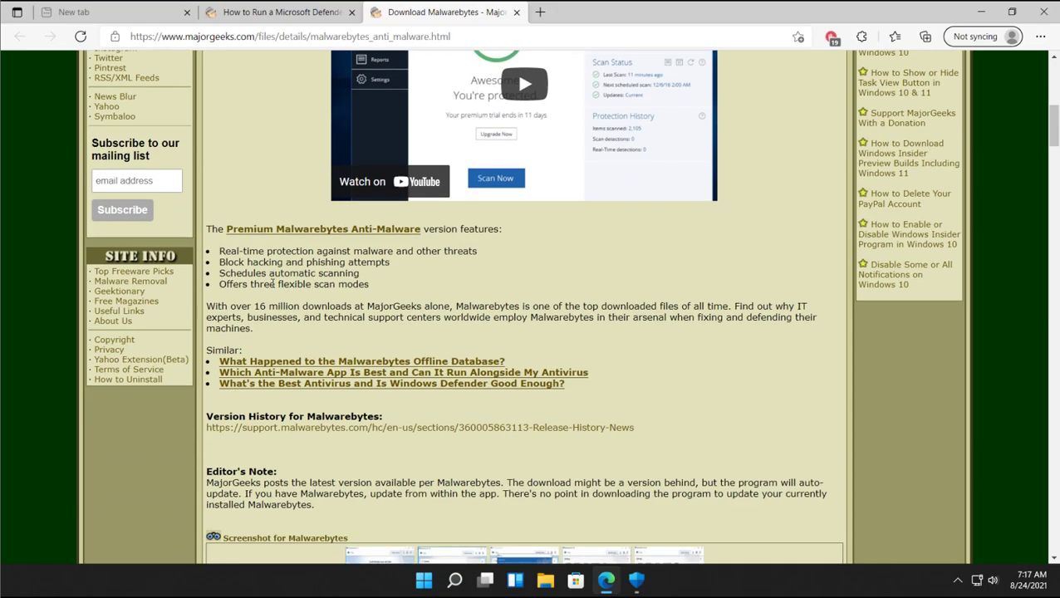
pyautogui.scroll(6, 349, 291)
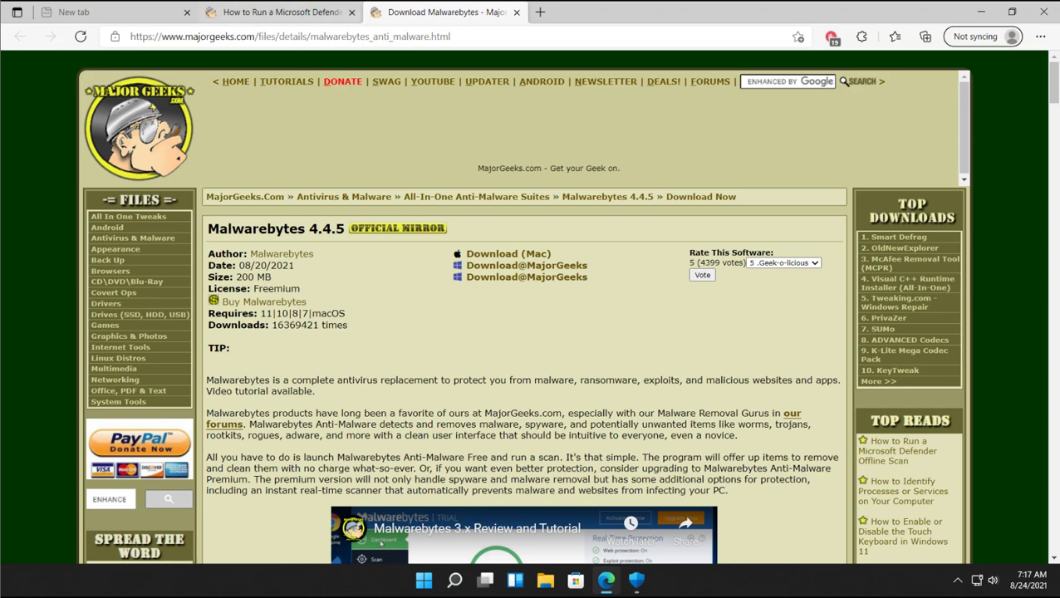
pyautogui.hotkey('ctrl', 'w')
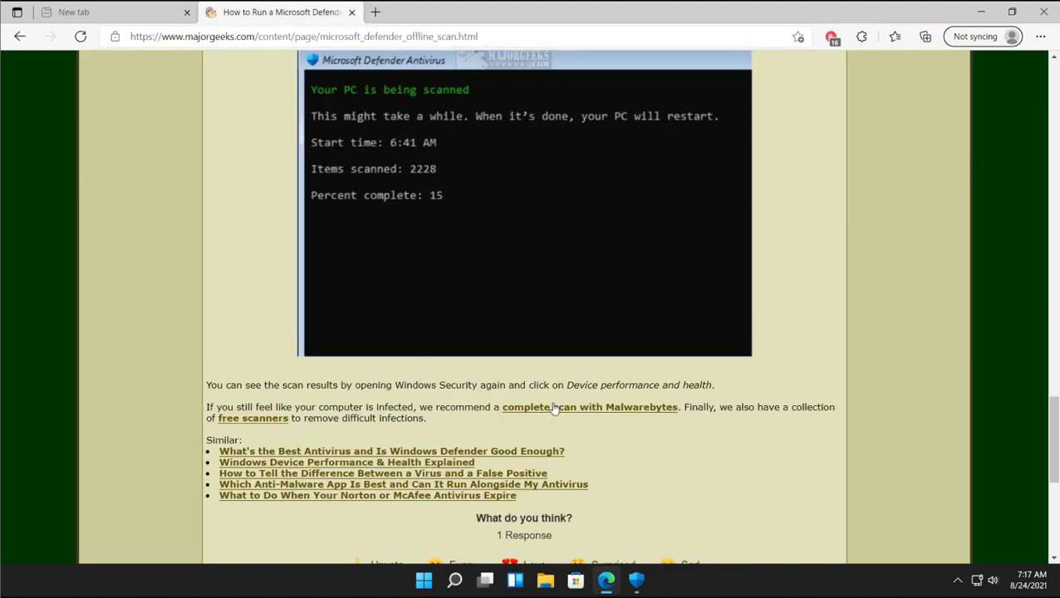
# Open the 'free scanners' link's Stubborn Removal Tools list, browse it, and return to top.
pyautogui.click(277, 420)
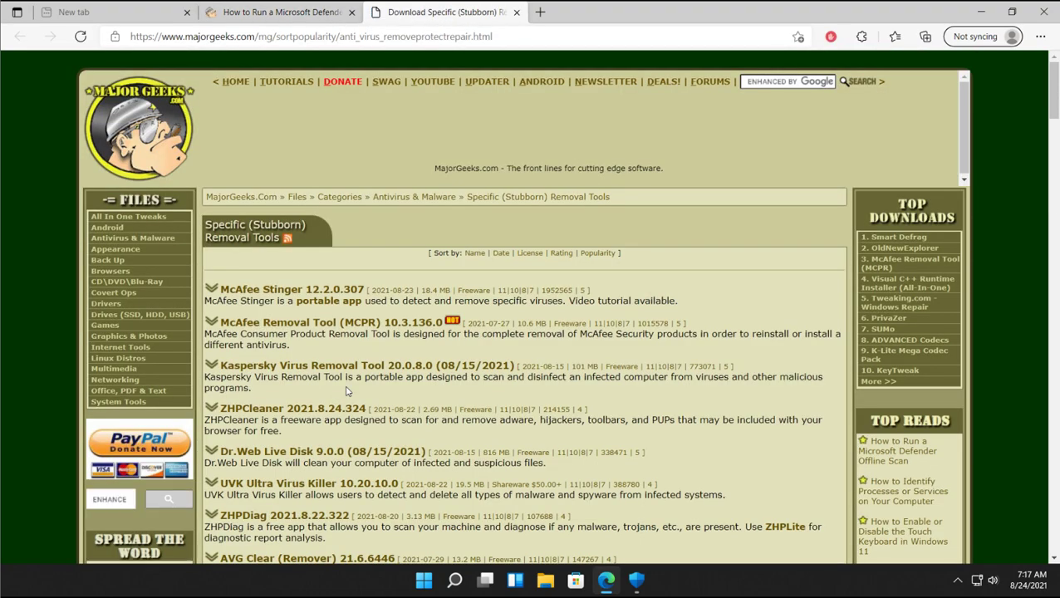
pyautogui.scroll(-1, 466, 370)
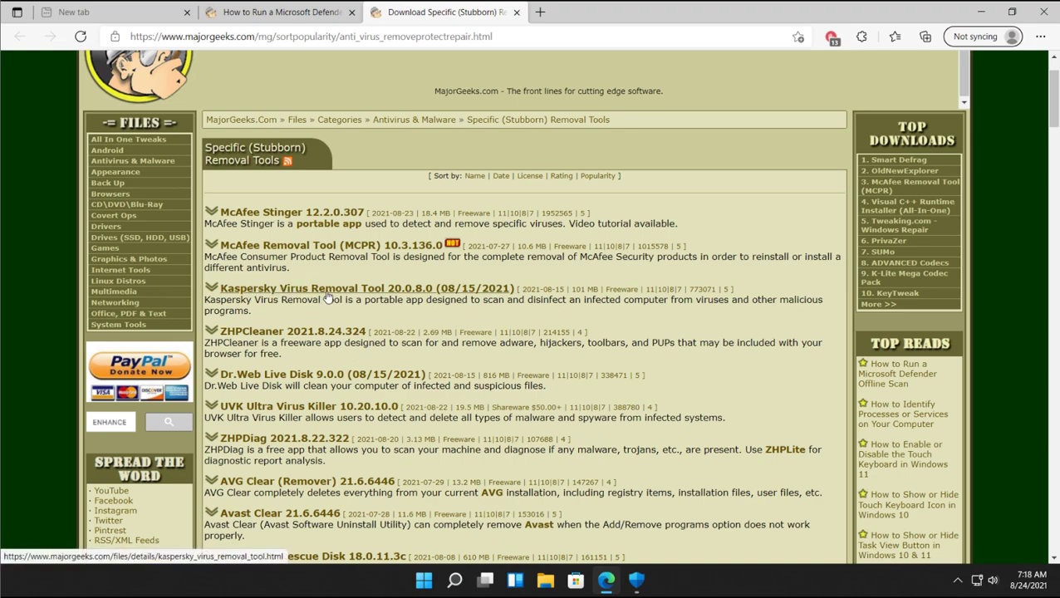
pyautogui.scroll(-1, 336, 290)
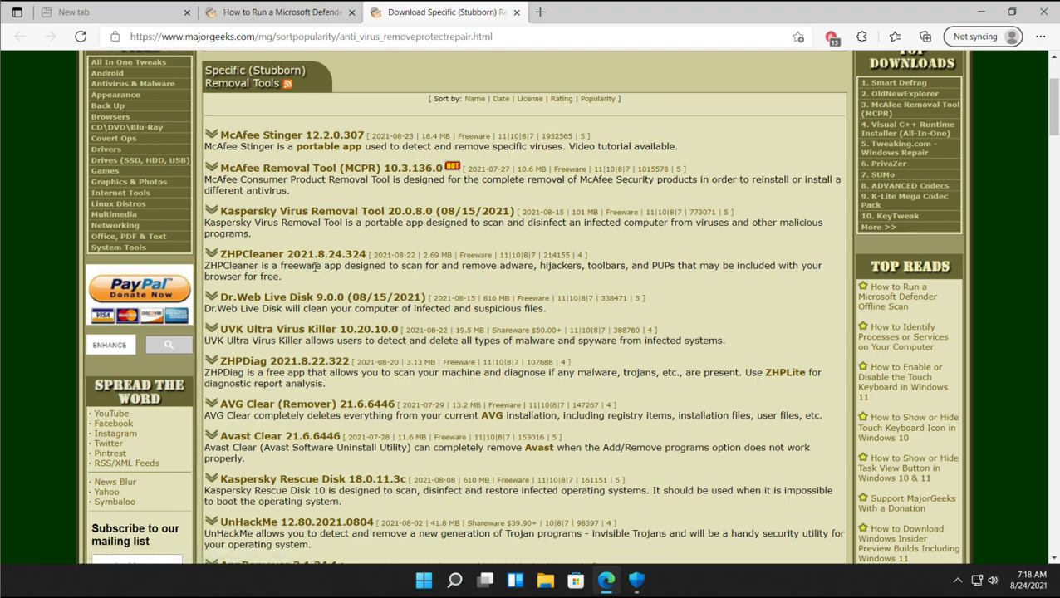
pyautogui.scroll(-1, 315, 266)
pyautogui.scroll(-1, 238, 258)
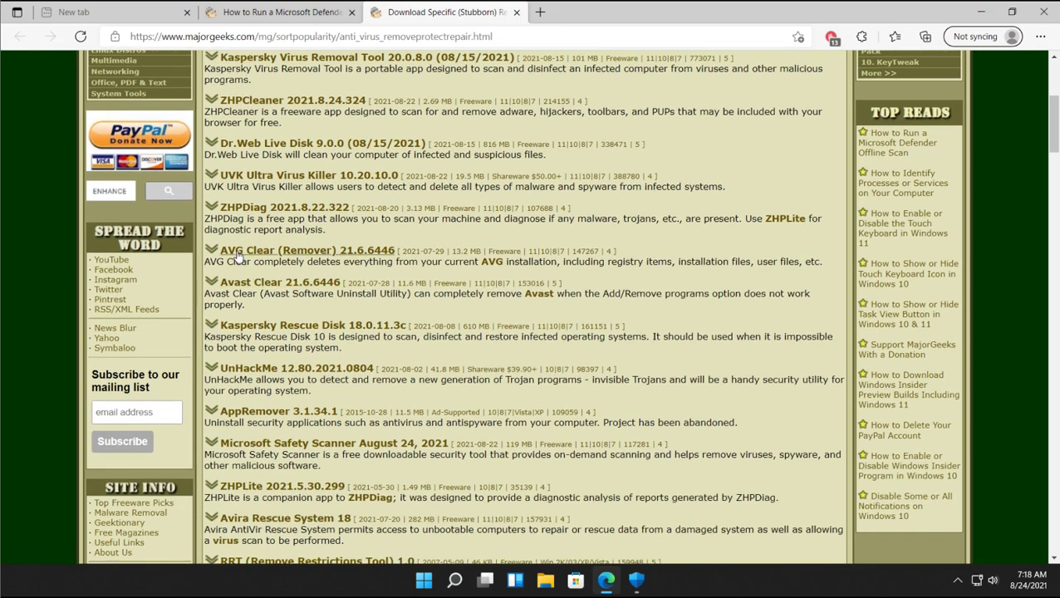
pyautogui.scroll(1, 243, 215)
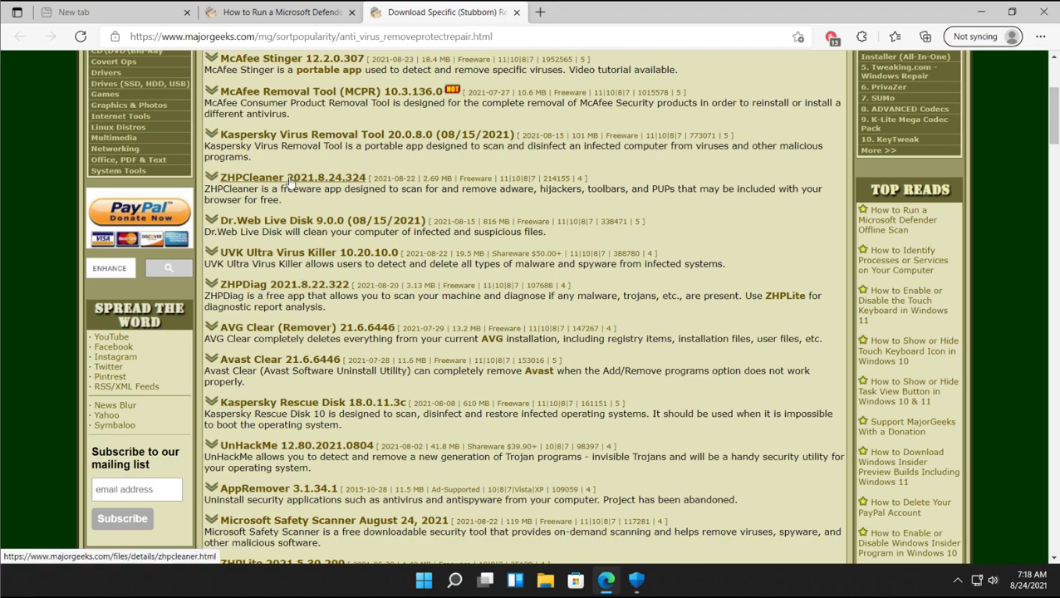
pyautogui.scroll(-1, 324, 186)
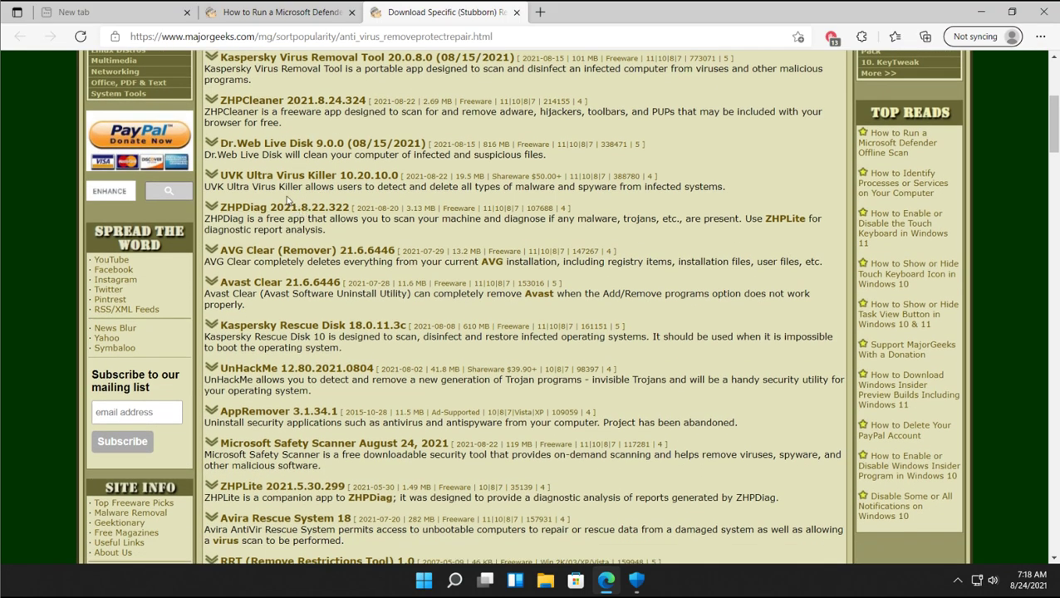
pyautogui.scroll(-2, 320, 187)
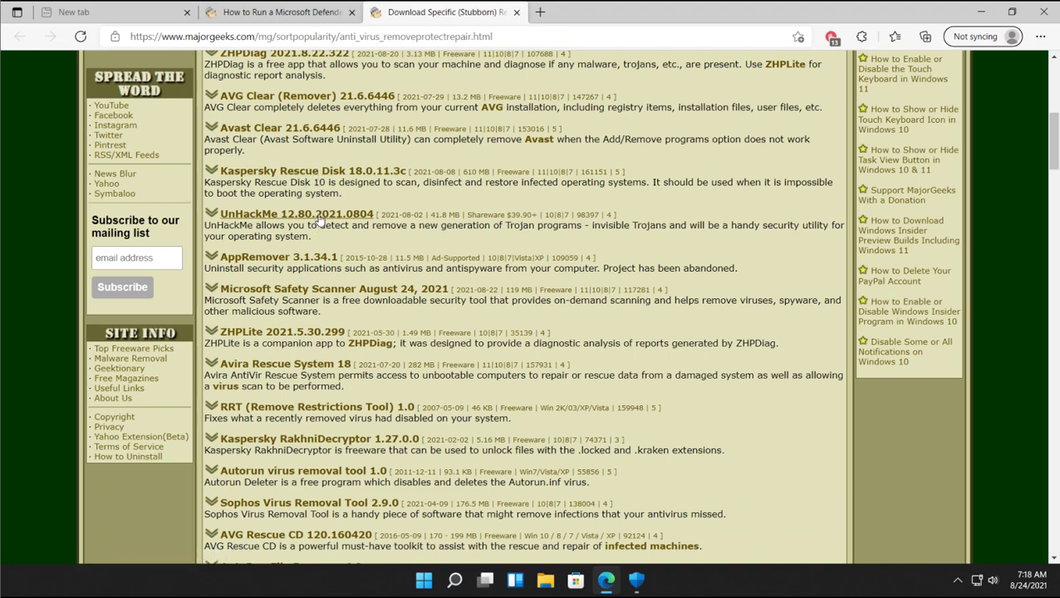
pyautogui.scroll(-1, 320, 192)
pyautogui.scroll(-1, 316, 269)
pyautogui.scroll(-1, 316, 268)
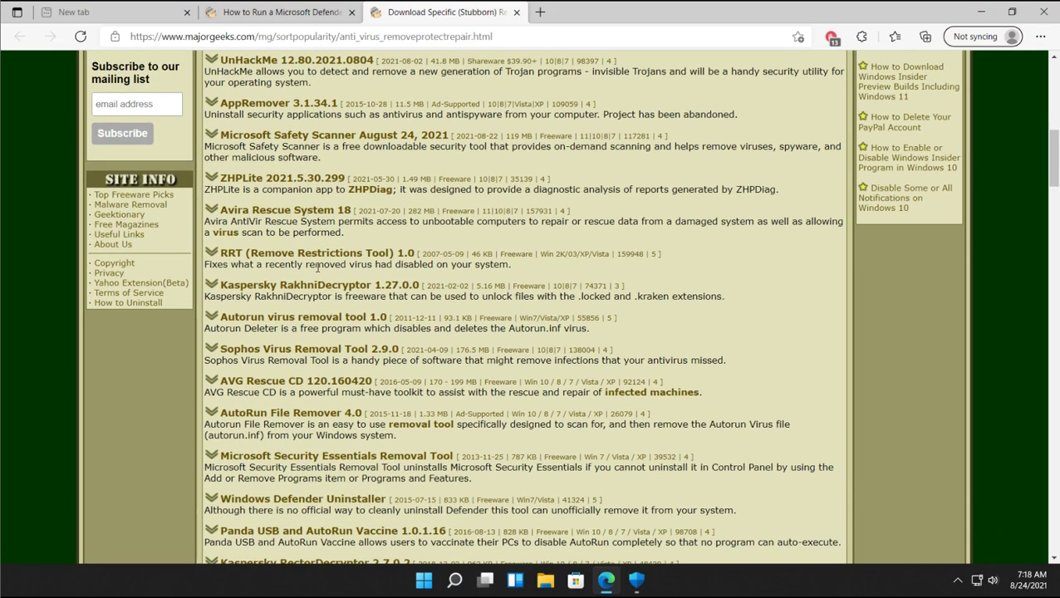
pyautogui.scroll(-1, 316, 268)
pyautogui.scroll(-1, 313, 209)
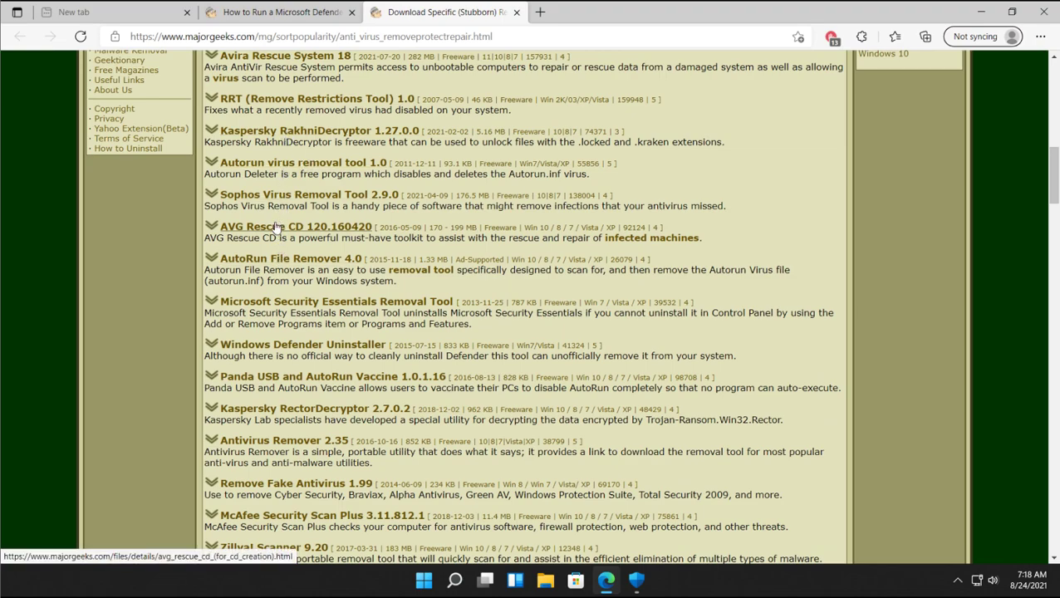
pyautogui.scroll(-1, 260, 252)
pyautogui.scroll(-1, 258, 250)
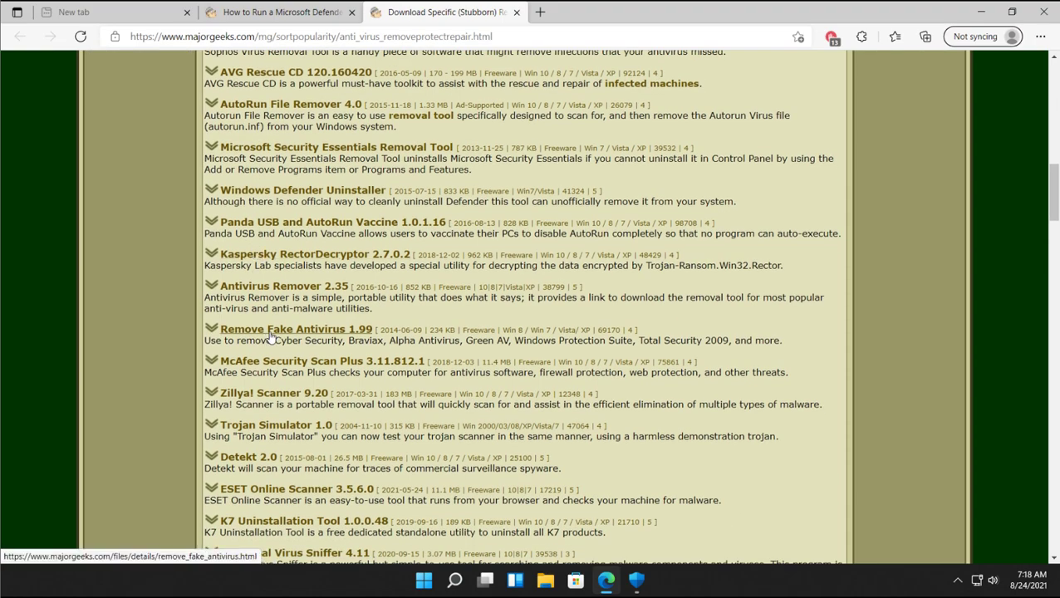
pyautogui.press('Home')
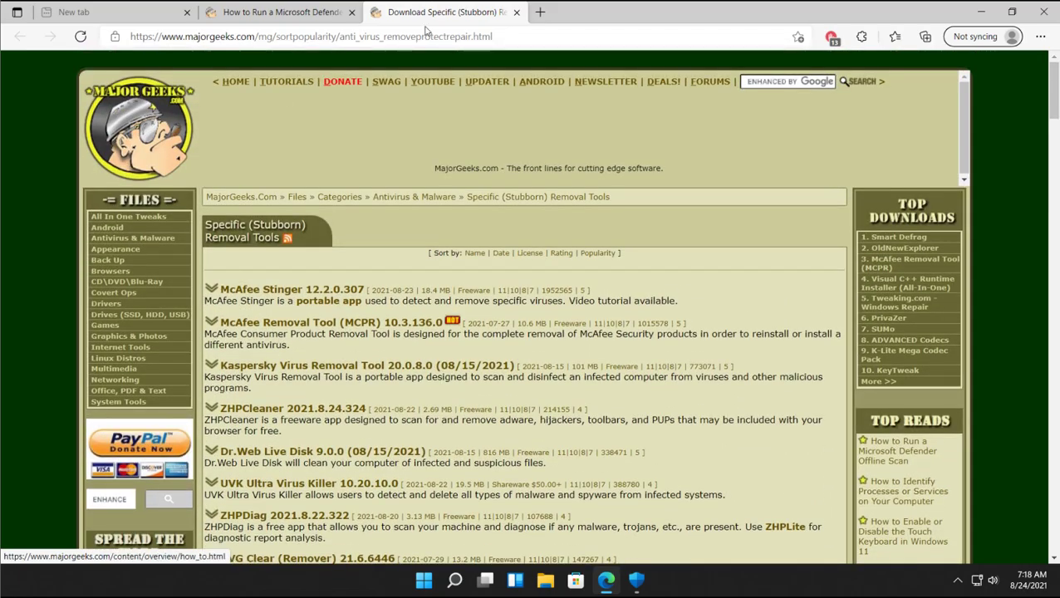
# Close the Stubborn Removal Tools tab and scroll the offline-scan article back to its title.
pyautogui.middleClick(462, 18)
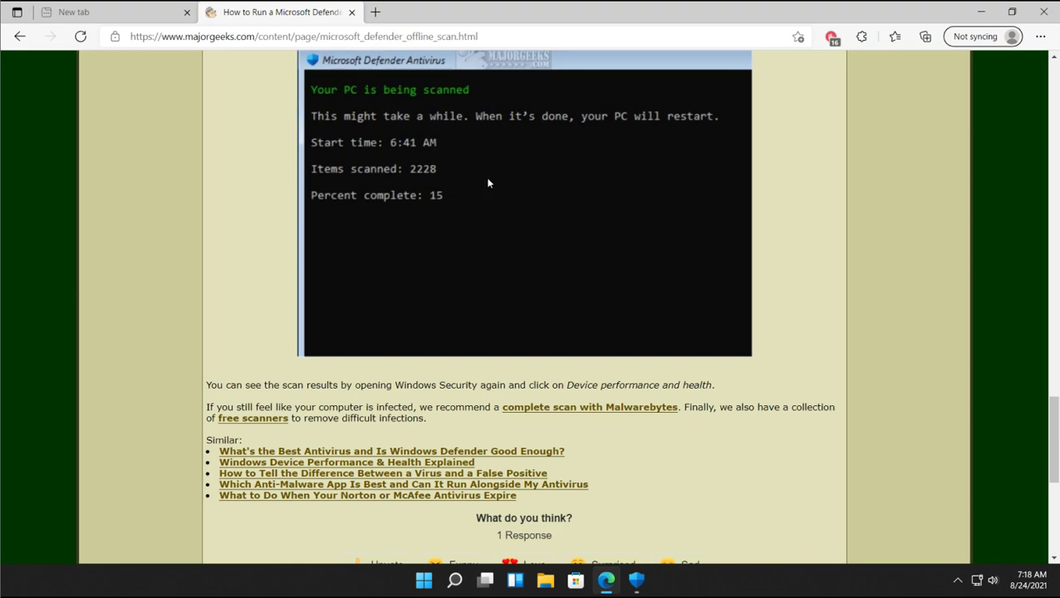
pyautogui.scroll(5, 284, 186)
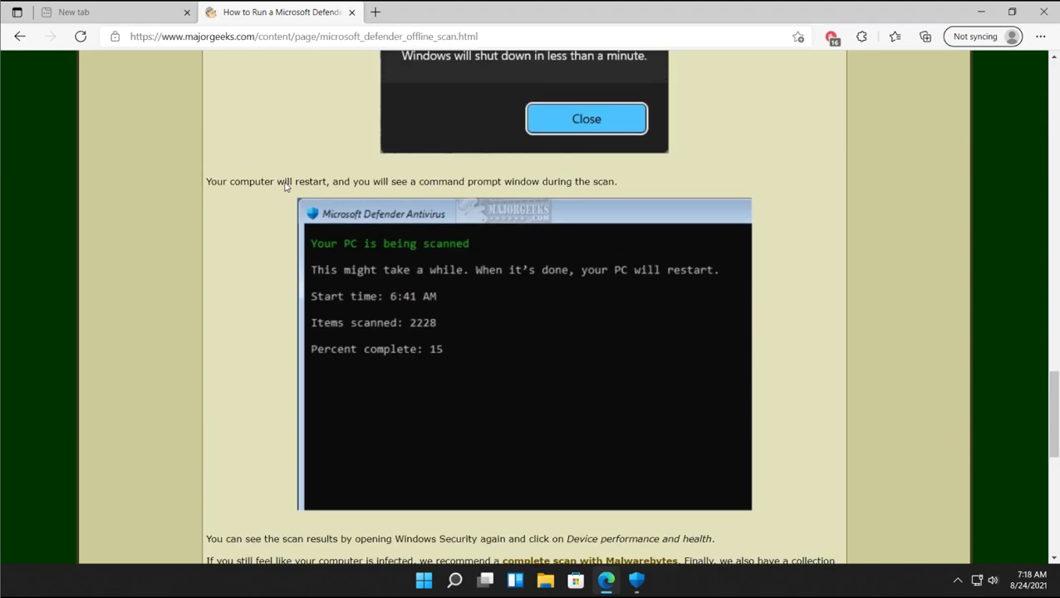
pyautogui.scroll(5, 284, 186)
pyautogui.scroll(5, 285, 186)
pyautogui.scroll(5, 284, 186)
pyautogui.scroll(5, 284, 186)
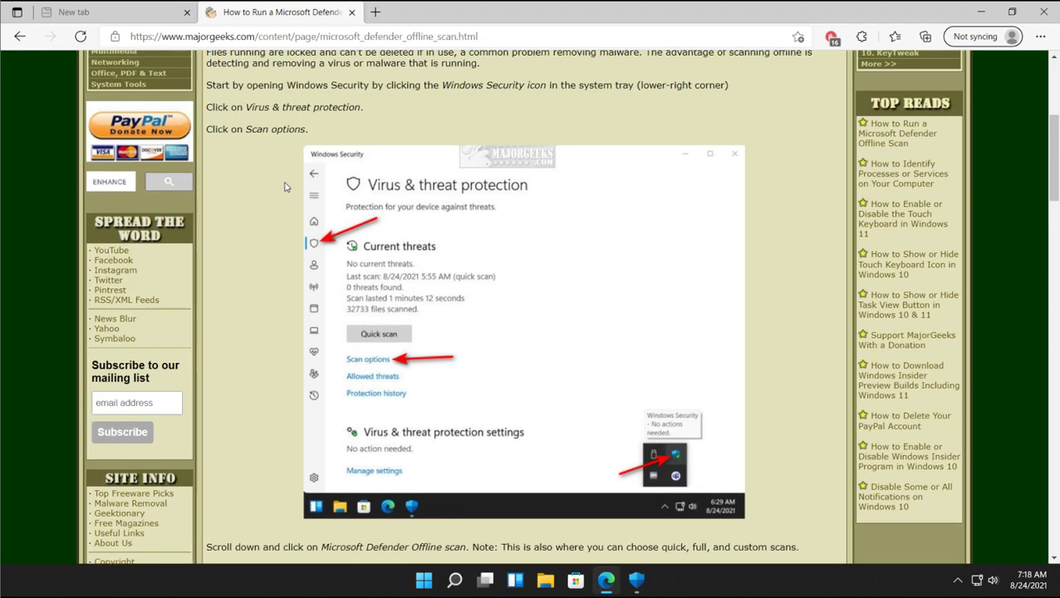
pyautogui.scroll(5, 284, 186)
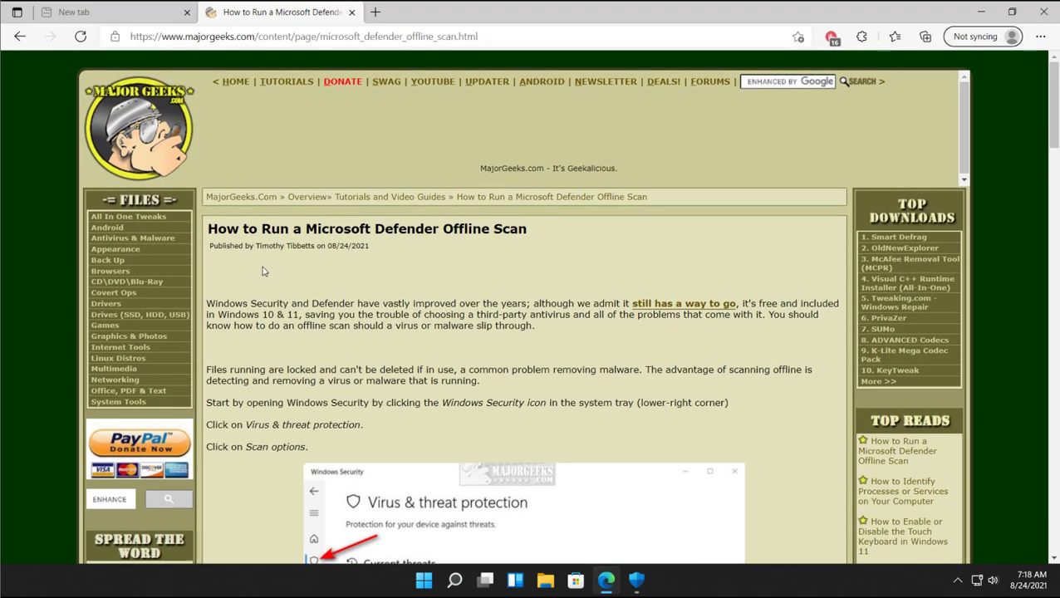